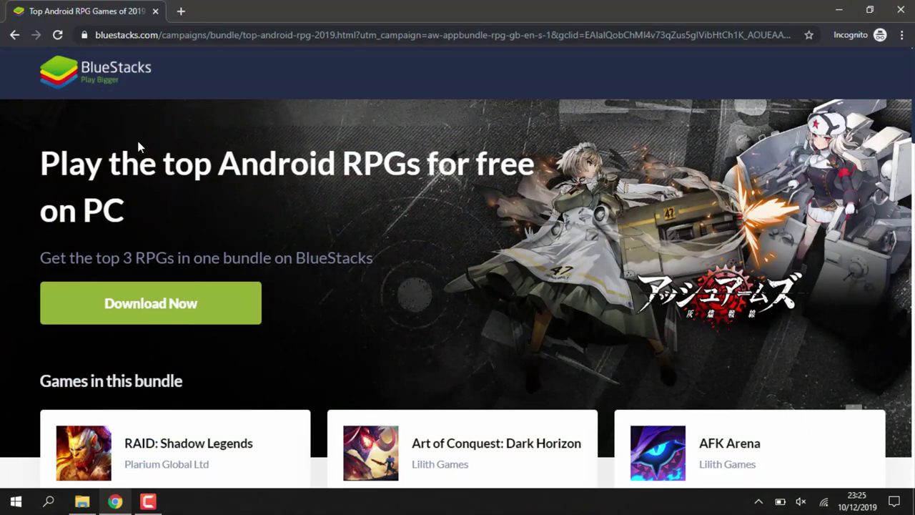
Step: Start downloading the BlueStacks installer .exe from the BlueStacks RPG bundle page
{"action": "left_click", "coordinate": [163, 295]}
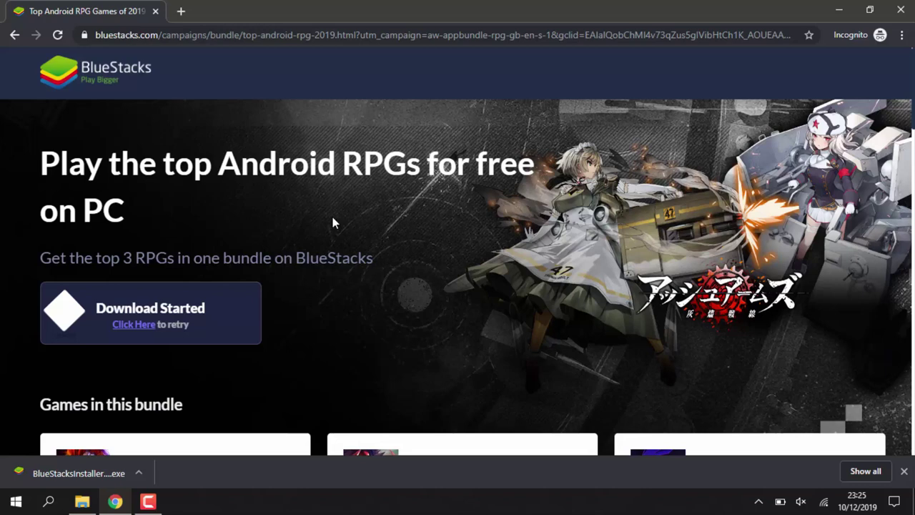
Step: Run the downloaded BlueStacksInstaller and allow it past the security warning
{"action": "left_click", "coordinate": [83, 467]}
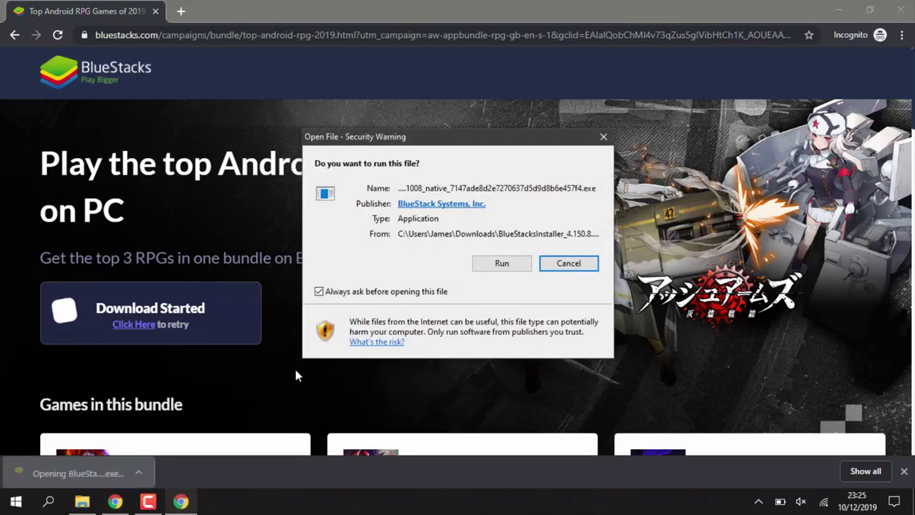
{"action": "left_click", "coordinate": [503, 263]}
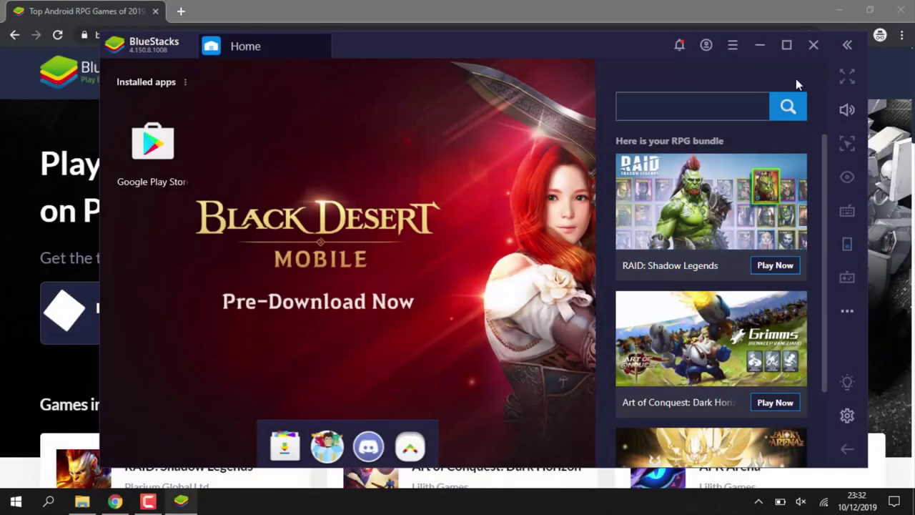
Step: Maximize the BlueStacks window and launch Google Play Store from Installed apps
{"action": "left_click", "coordinate": [788, 46]}
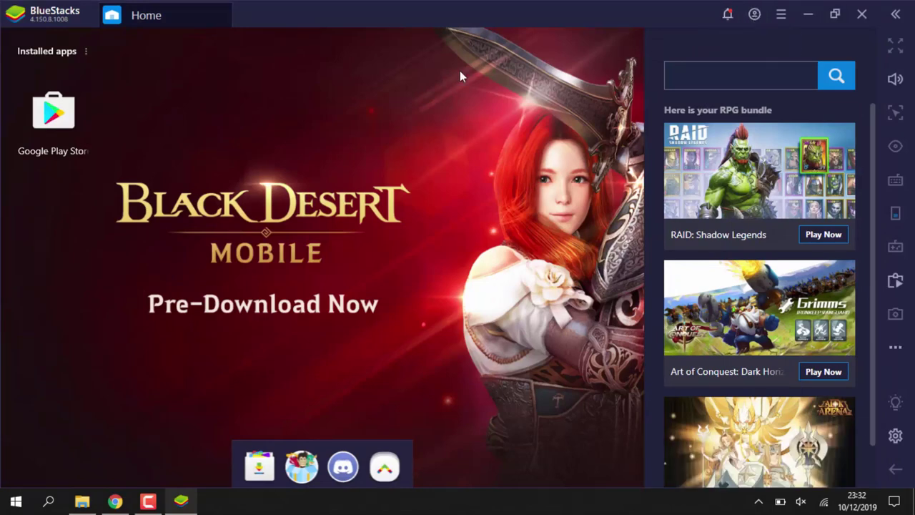
{"action": "left_click", "coordinate": [65, 107]}
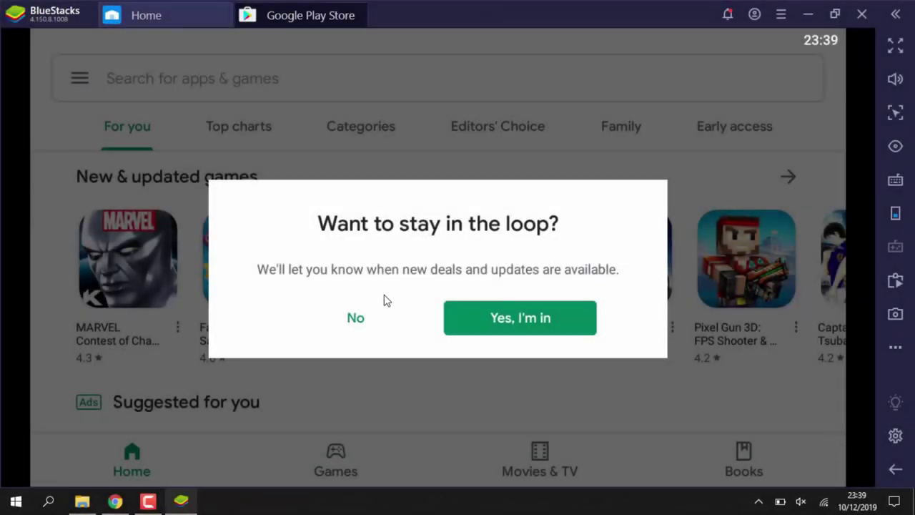
Step: Decline the 'stay in the loop' prompt, search Play Store for 'roblox' and install Roblox
{"action": "left_click", "coordinate": [356, 319]}
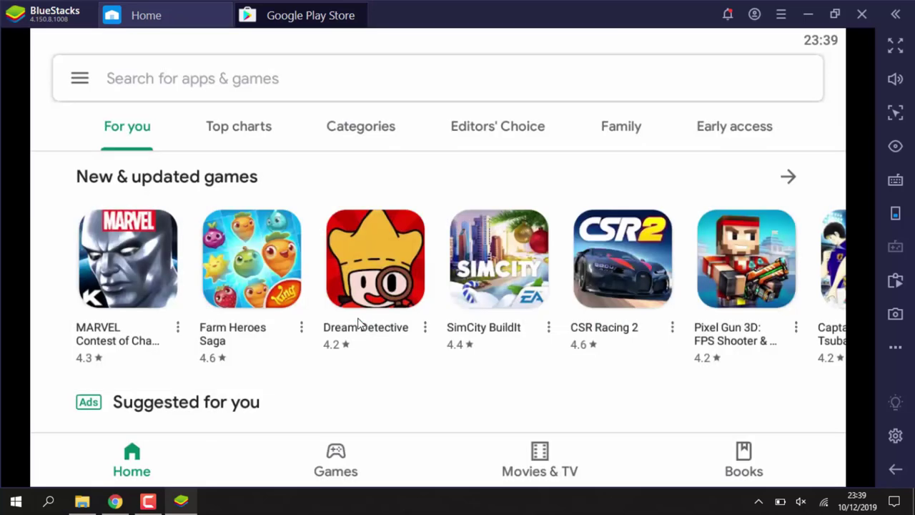
{"action": "left_click", "coordinate": [272, 93]}
{"action": "type", "text": "roblox"}
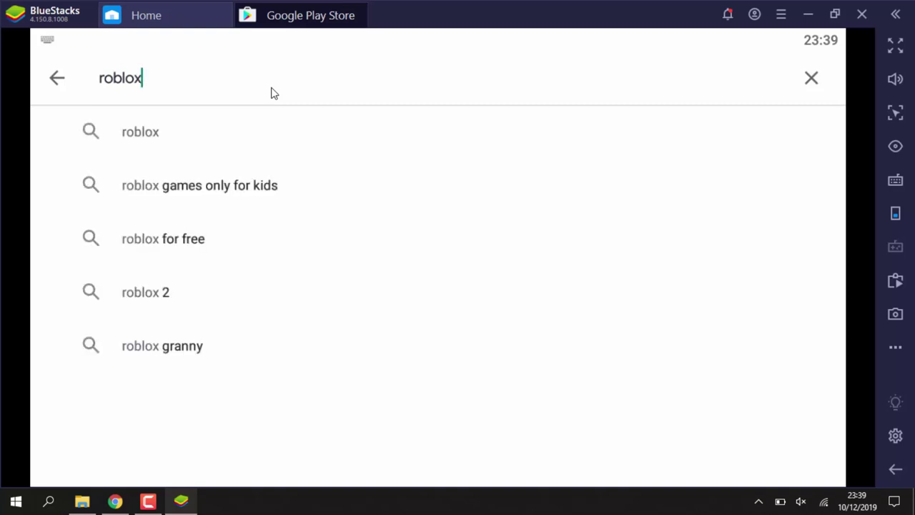
{"action": "left_click", "coordinate": [158, 136]}
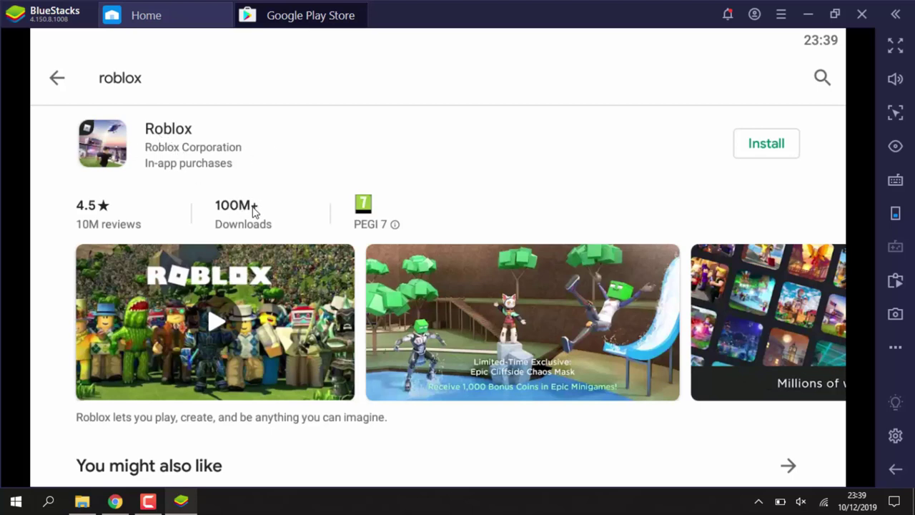
{"action": "left_click", "coordinate": [745, 147]}
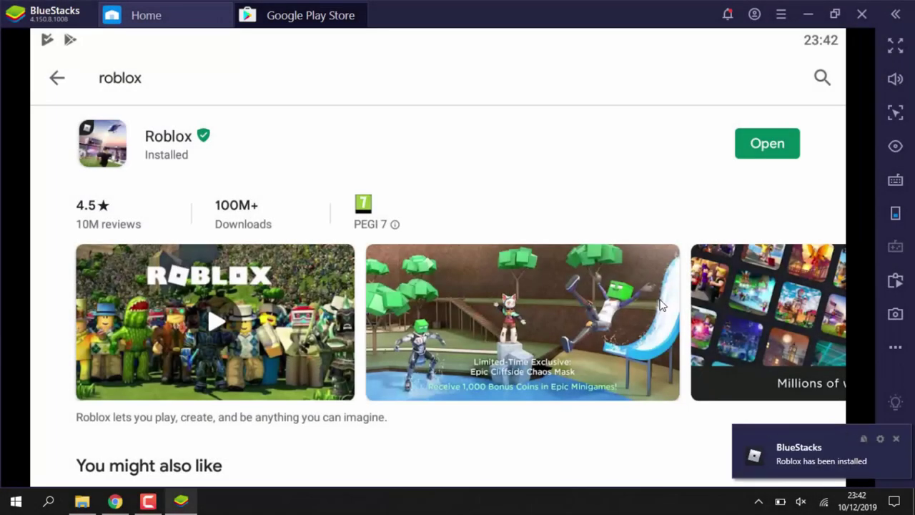
Step: Back on the BlueStacks home screen, uninstall the Play and Win app
{"action": "left_click", "coordinate": [208, 21]}
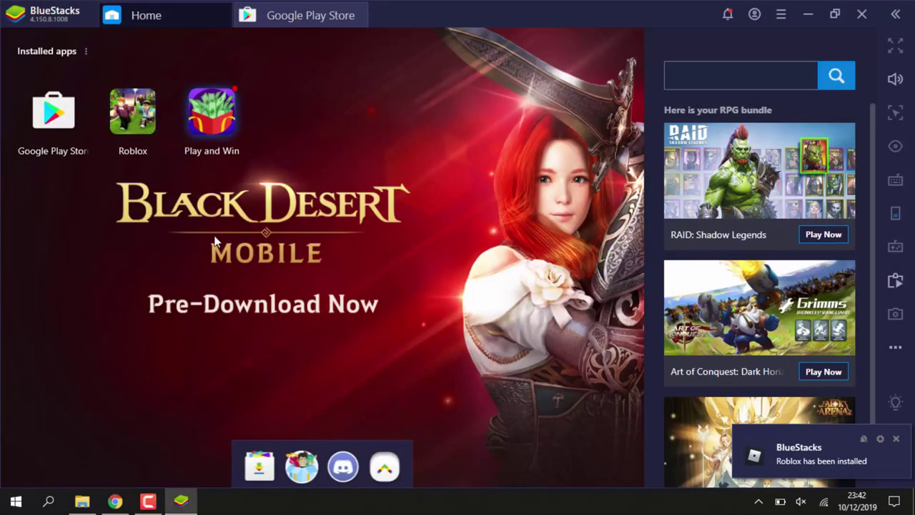
{"action": "left_click", "coordinate": [198, 81]}
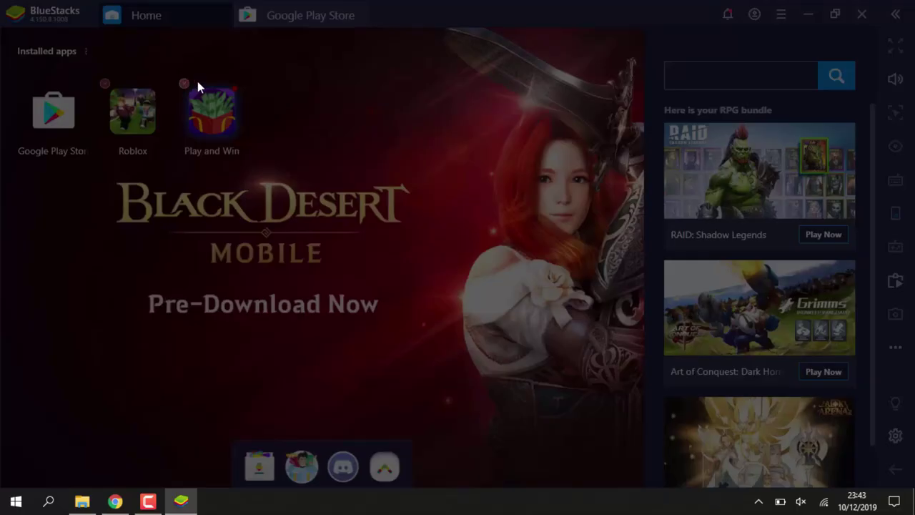
{"action": "left_click", "coordinate": [184, 84]}
{"action": "left_click", "coordinate": [500, 270]}
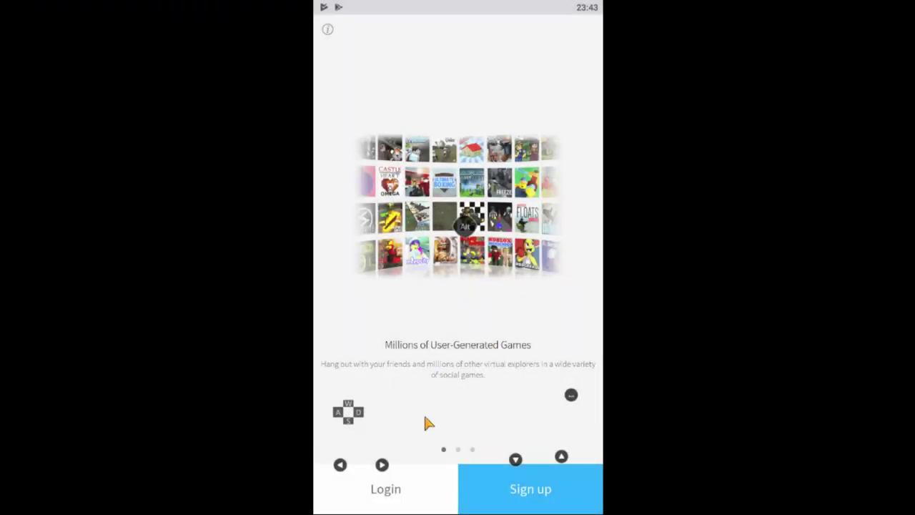
Step: Log in to Roblox with the account's username and password, then open the Catalog
{"action": "left_click", "coordinate": [398, 506]}
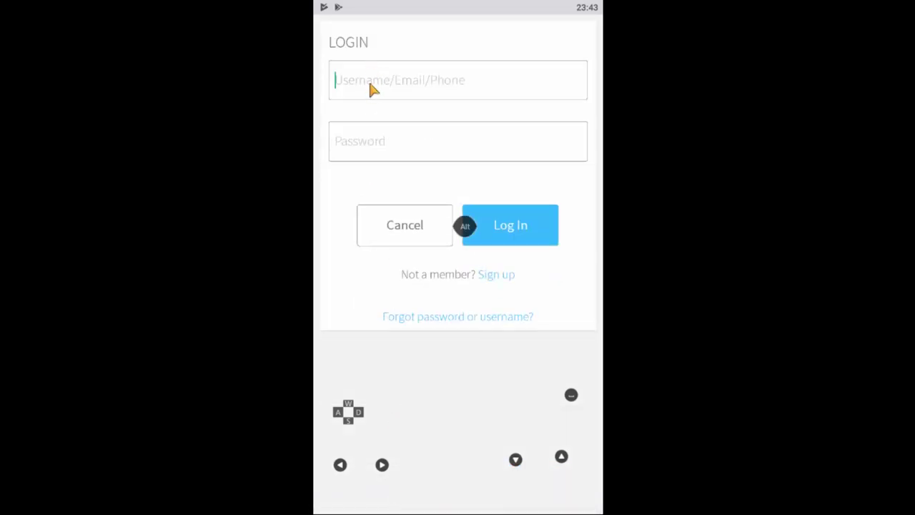
{"action": "type", "text": "Shark"}
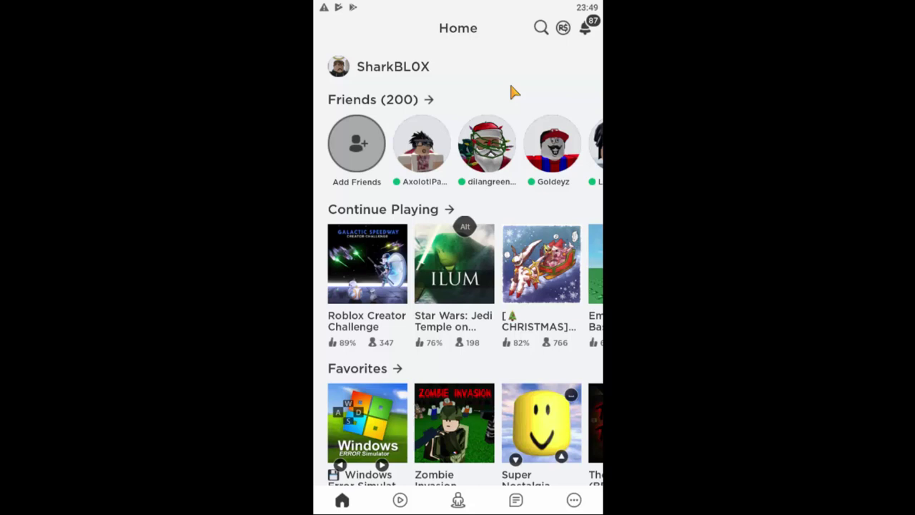
{"action": "left_click", "coordinate": [574, 500]}
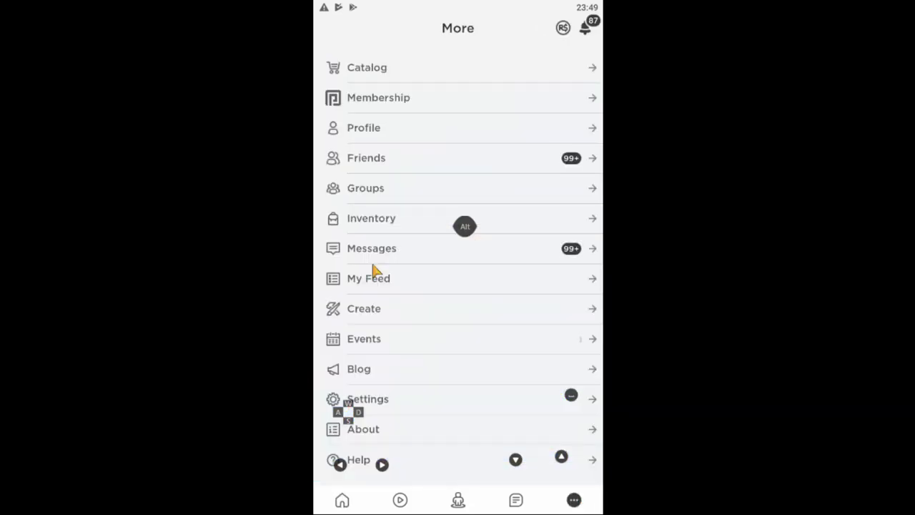
{"action": "left_click", "coordinate": [387, 68]}
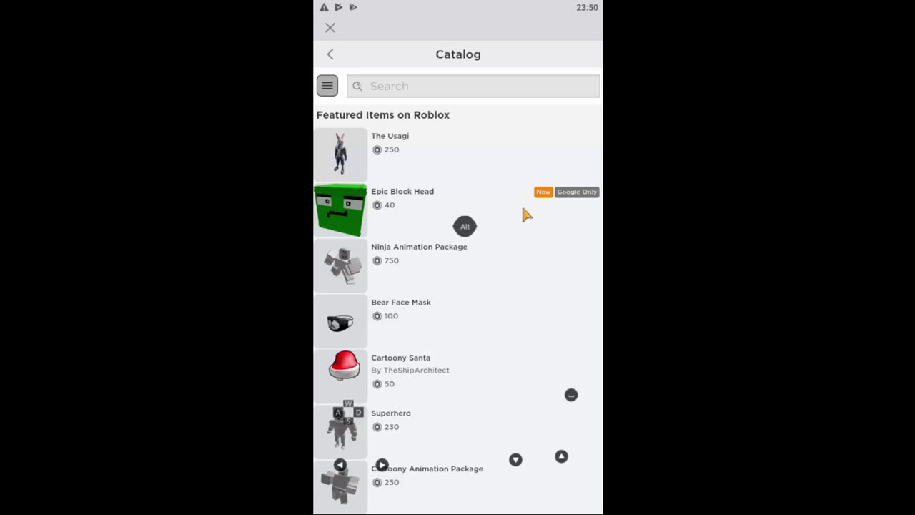
Step: Purchase the Epic Block Head from the catalog for 40 Robux
{"action": "left_click", "coordinate": [524, 210]}
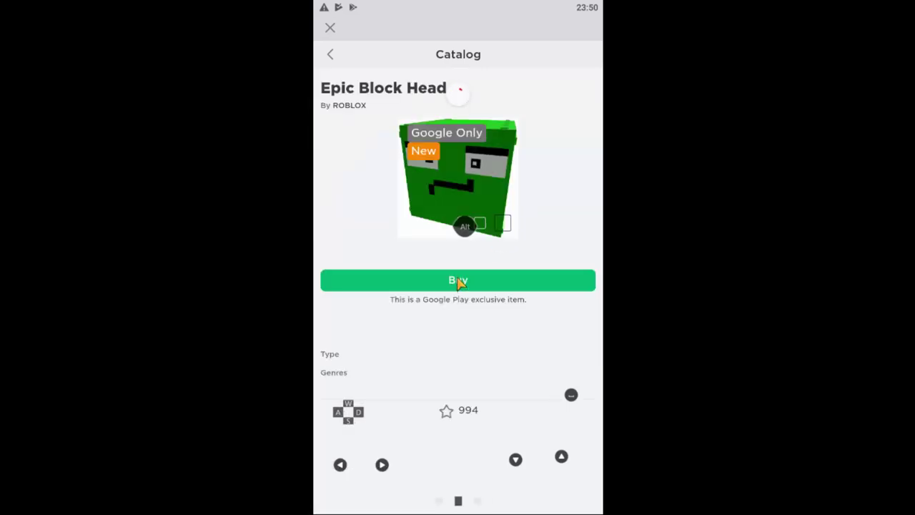
{"action": "left_click", "coordinate": [458, 281]}
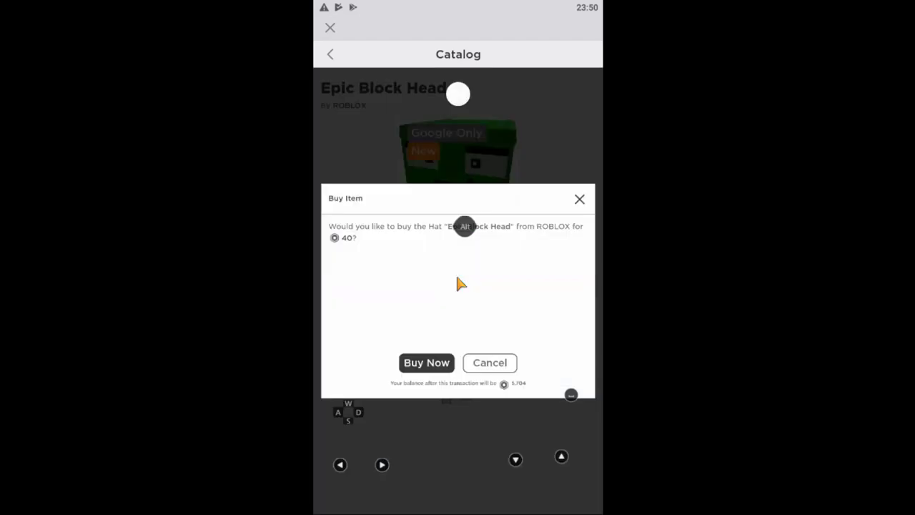
{"action": "left_click", "coordinate": [427, 364]}
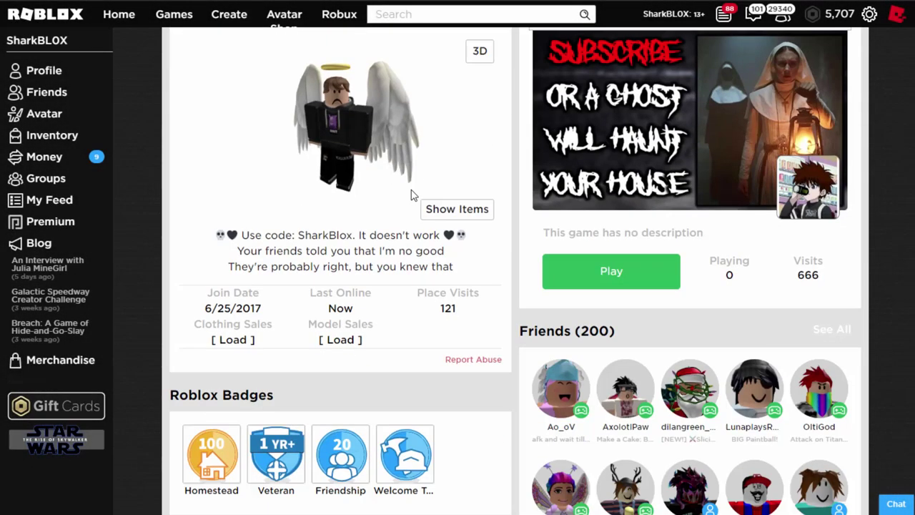
{"action": "scroll", "coordinate": [412, 195], "scroll_direction": "down", "scroll_amount": 12}
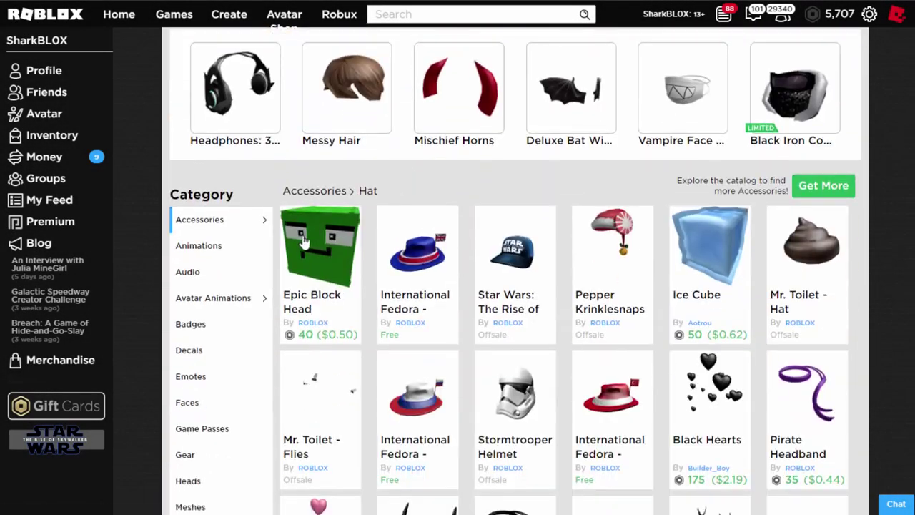
Step: View the owned Epic Block Head item page, then go to the Avatar Editor
{"action": "left_click", "coordinate": [304, 242]}
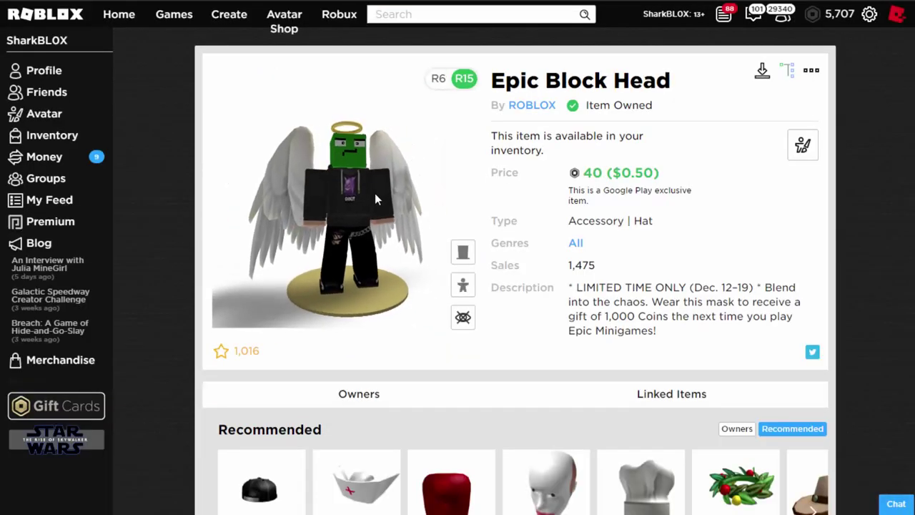
{"action": "left_click", "coordinate": [452, 318]}
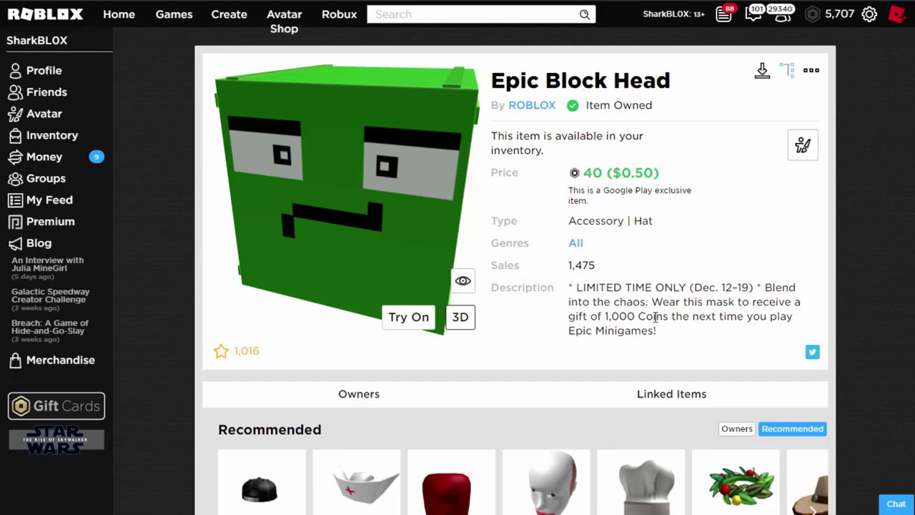
{"action": "left_click", "coordinate": [43, 113]}
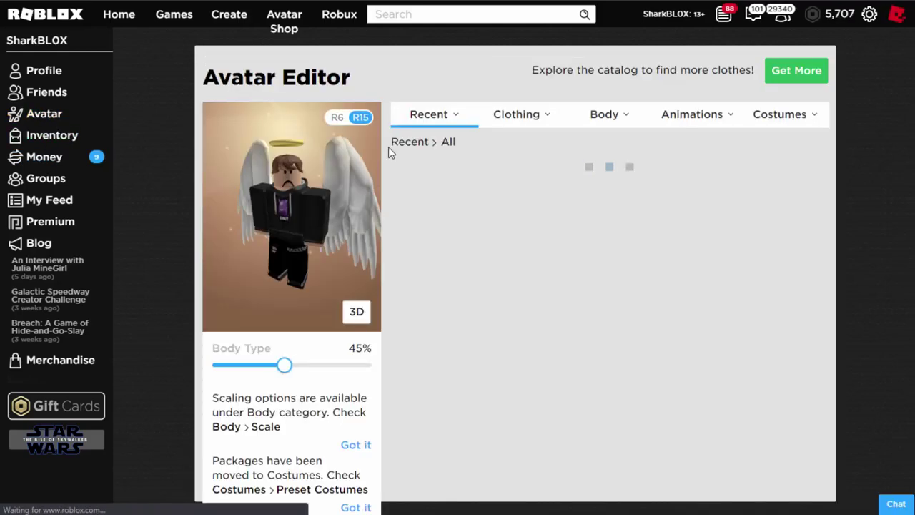
Step: Equip the Epic Block Head from the Hat section of the avatar inventory
{"action": "mouse_move", "coordinate": [519, 137]}
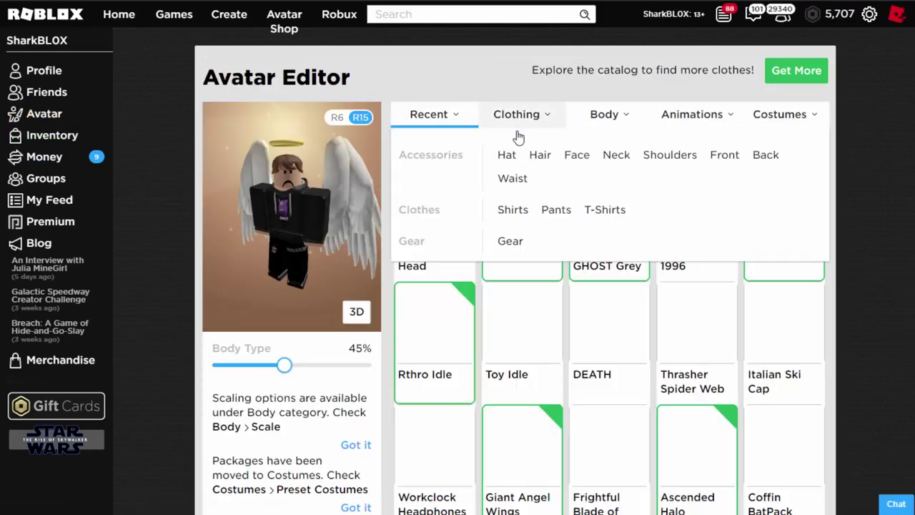
{"action": "left_click", "coordinate": [509, 152]}
{"action": "left_click", "coordinate": [445, 227]}
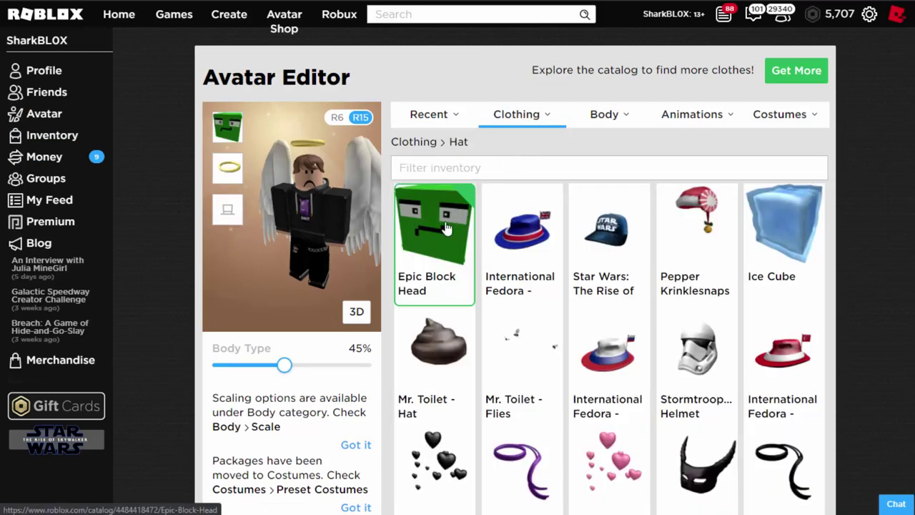
Step: Search games for 'epic minigame', launch Epic Minigames in Roblox and start walking
{"action": "left_click", "coordinate": [390, 16]}
{"action": "type", "text": "epc"}
{"action": "key", "text": "BackSpace"}
{"action": "type", "text": "c"}
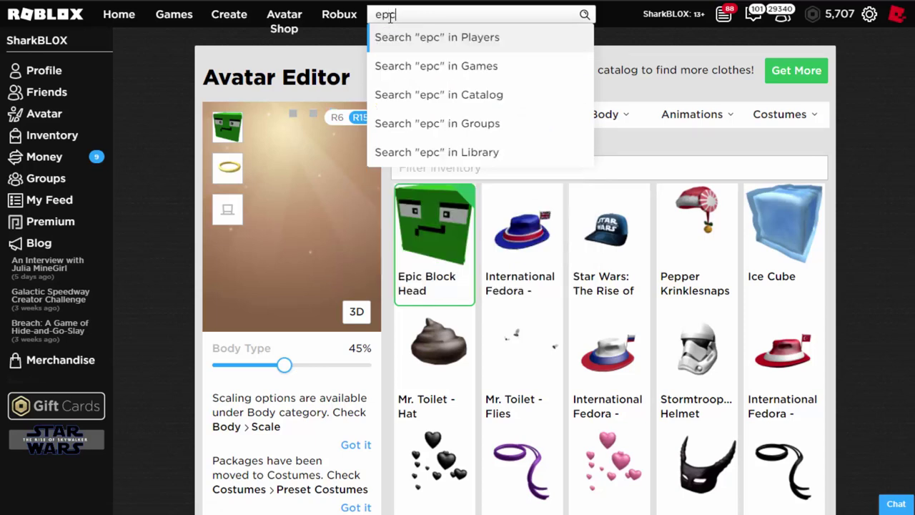
{"action": "key", "text": "BackSpace"}
{"action": "type", "text": "ic minigam"}
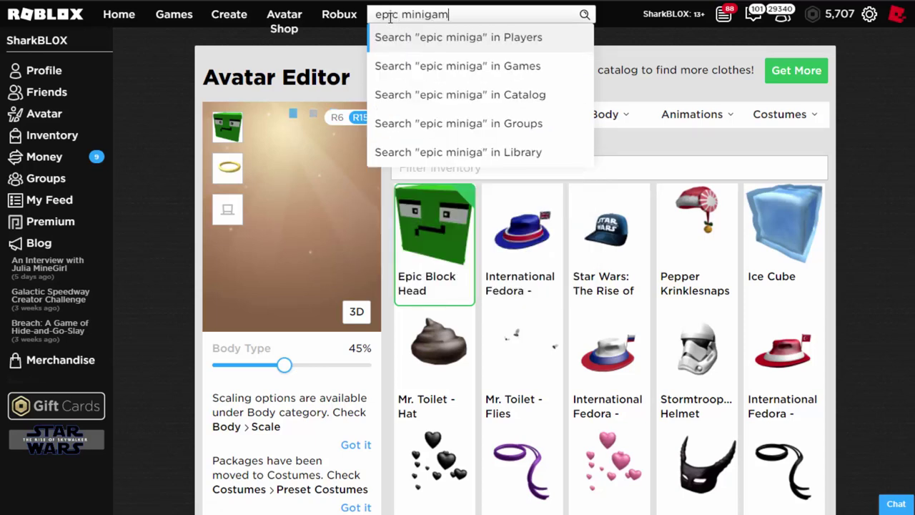
{"action": "type", "text": "e"}
{"action": "left_click", "coordinate": [454, 65]}
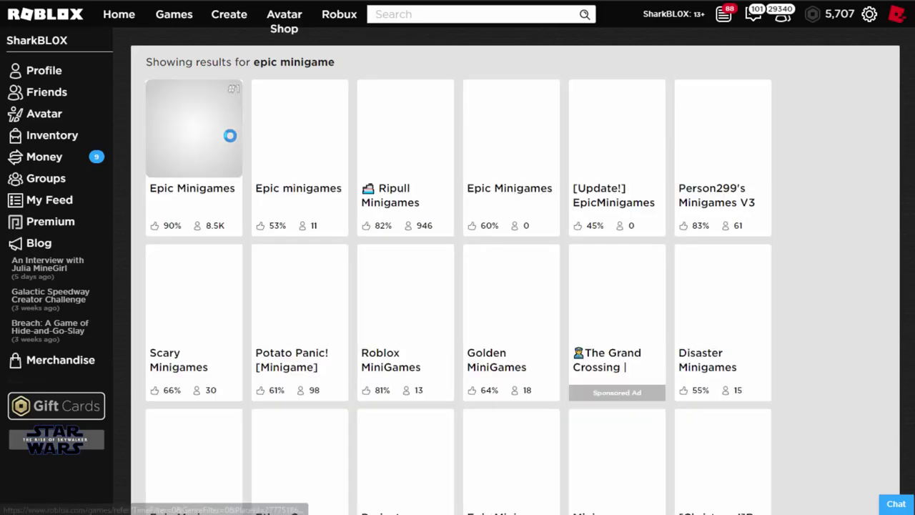
{"action": "left_click", "coordinate": [336, 159]}
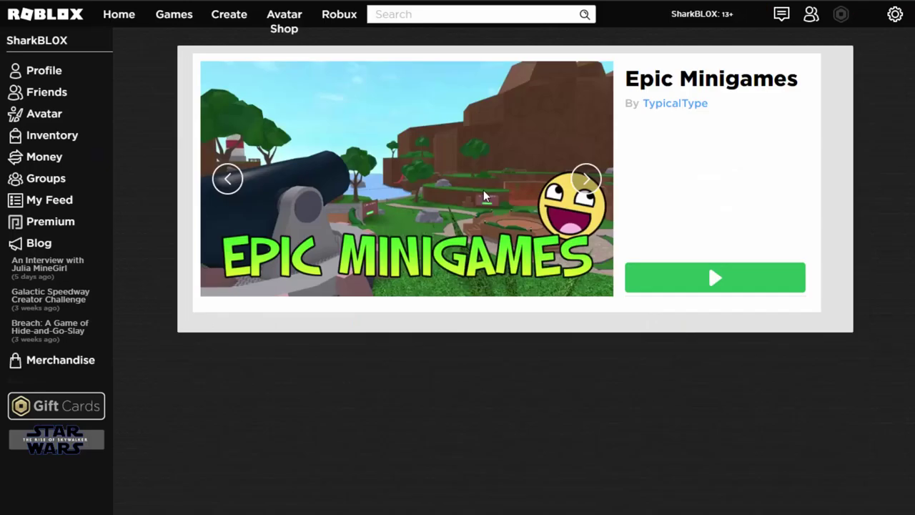
{"action": "left_click", "coordinate": [652, 222]}
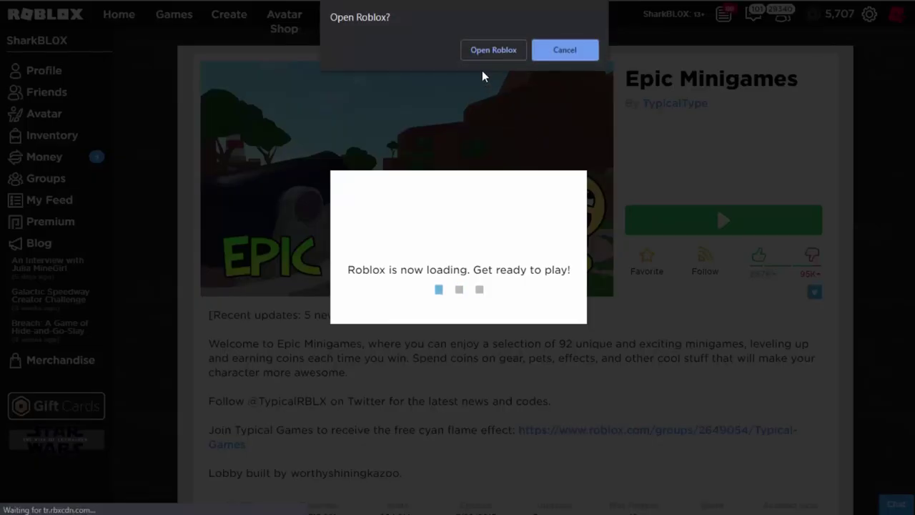
{"action": "left_click", "coordinate": [479, 54]}
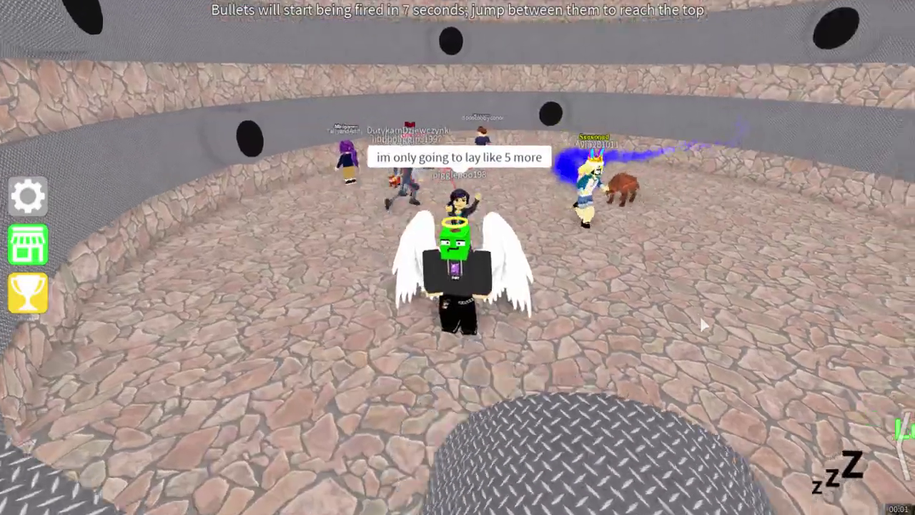
{"action": "key", "text": "w"}
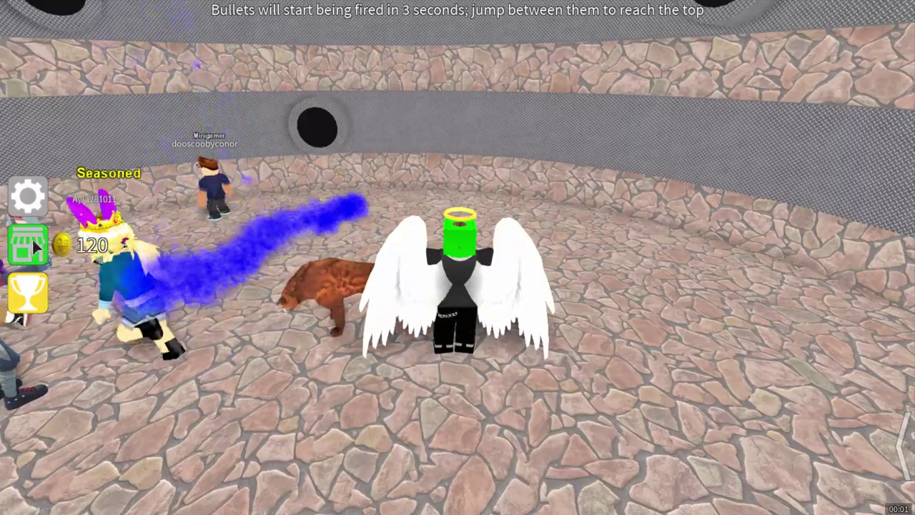
Step: Dismiss the shop and steer the avatar out of the bullet arena into the lobby
{"action": "left_click", "coordinate": [33, 243]}
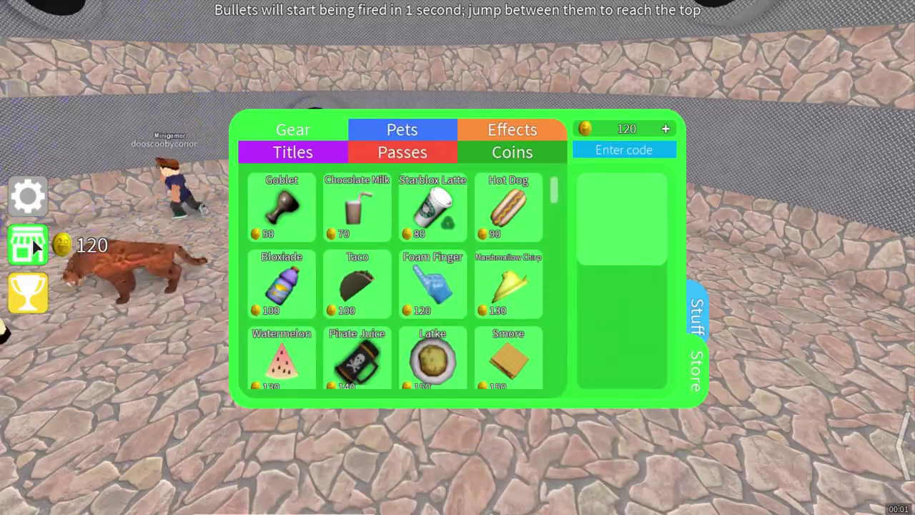
{"action": "key", "text": "Left"}
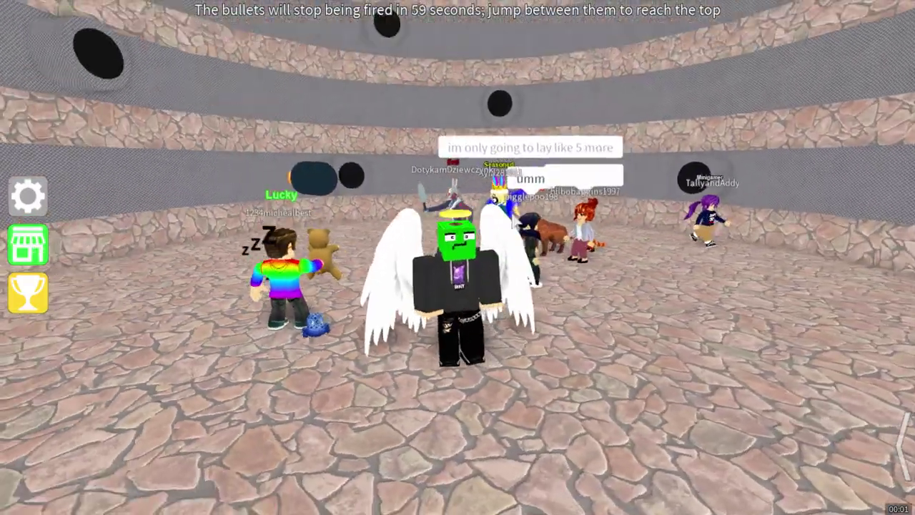
{"action": "key", "text": "Left"}
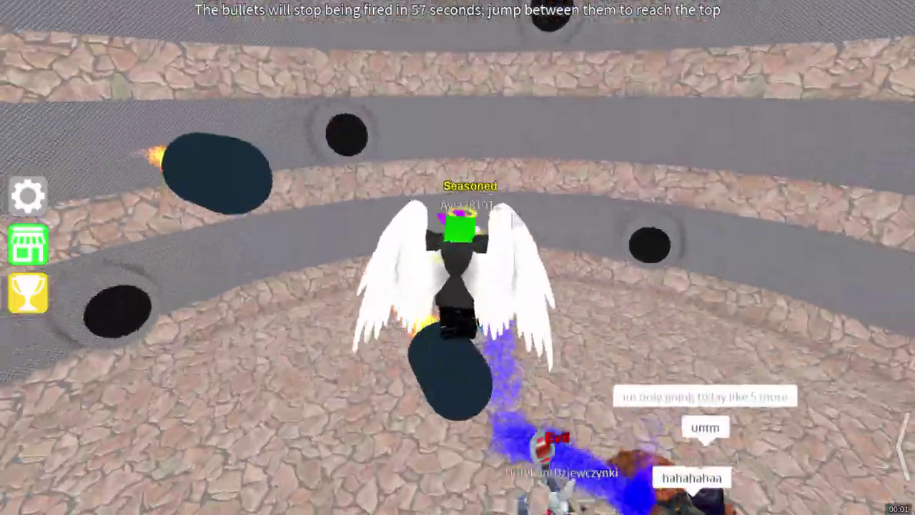
{"action": "key", "text": "Left"}
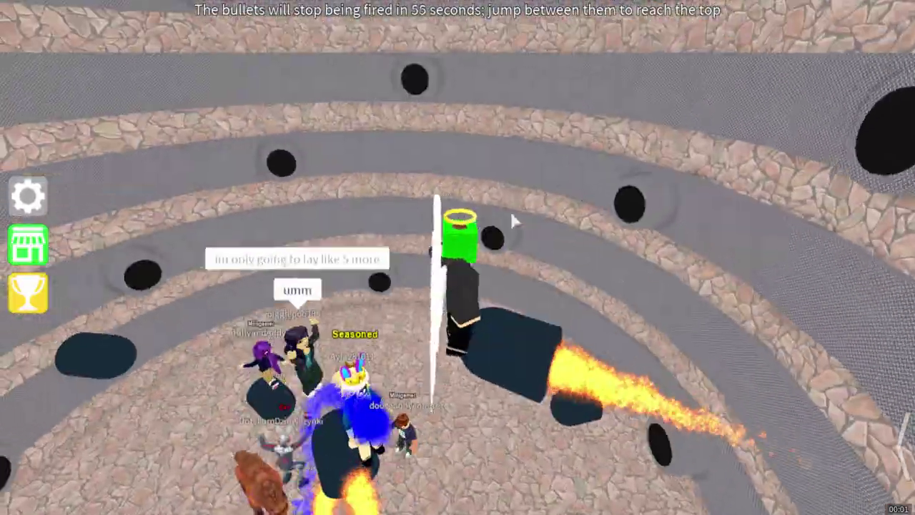
{"action": "key", "text": "Left"}
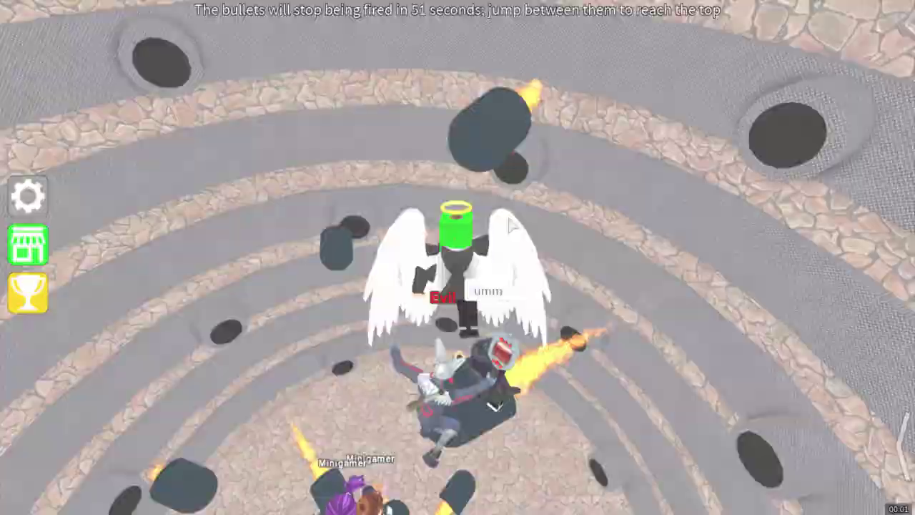
{"action": "key", "text": "Left"}
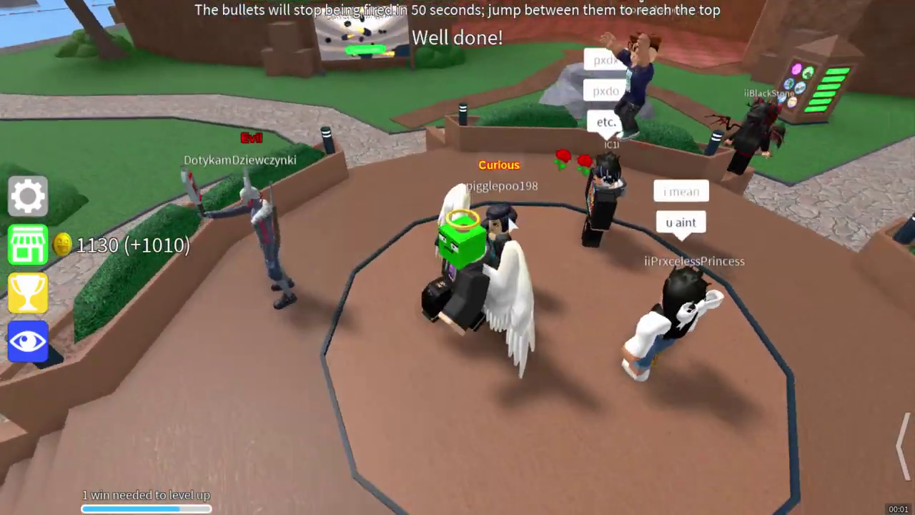
{"action": "key", "text": "Left"}
{"action": "key", "text": "w"}
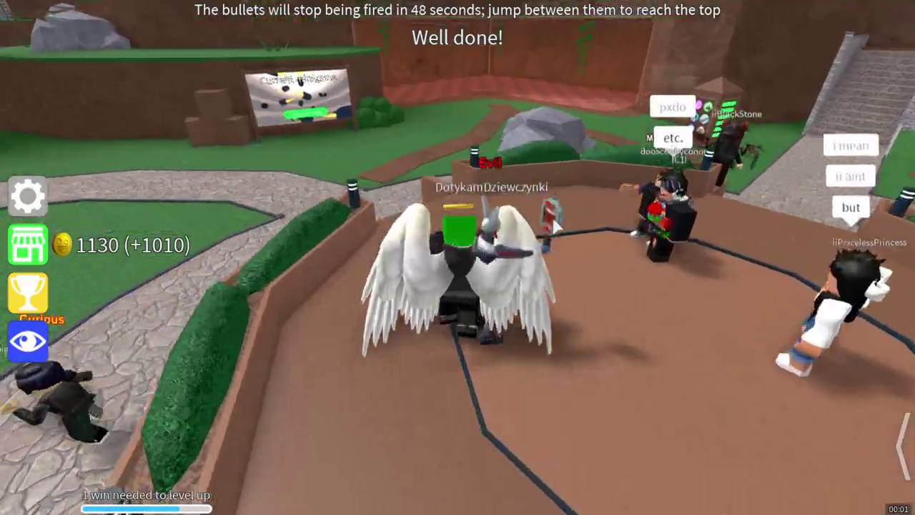
{"action": "key", "text": "Left"}
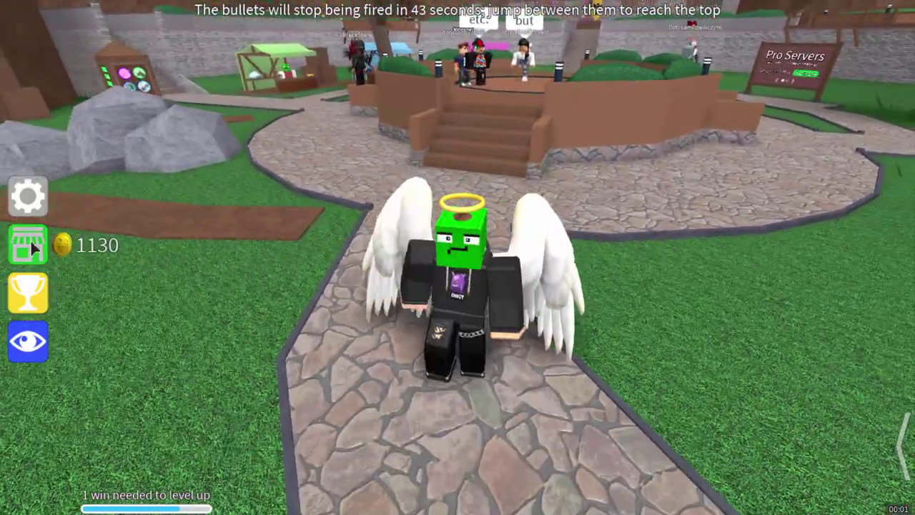
Step: In the store's Pets section, buy the Bat pet for 320 coins
{"action": "left_click", "coordinate": [30, 240]}
{"action": "scroll", "coordinate": [422, 308], "scroll_direction": "down", "scroll_amount": 10}
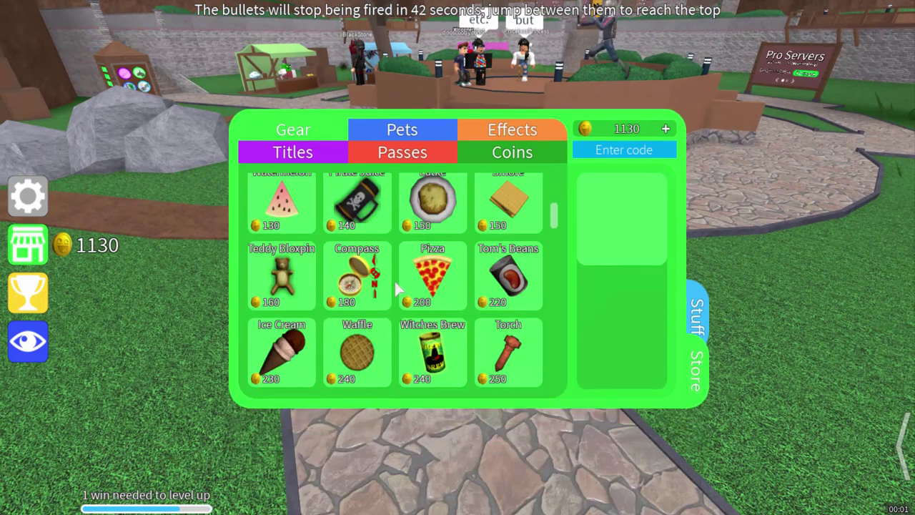
{"action": "scroll", "coordinate": [422, 307], "scroll_direction": "down", "scroll_amount": 8}
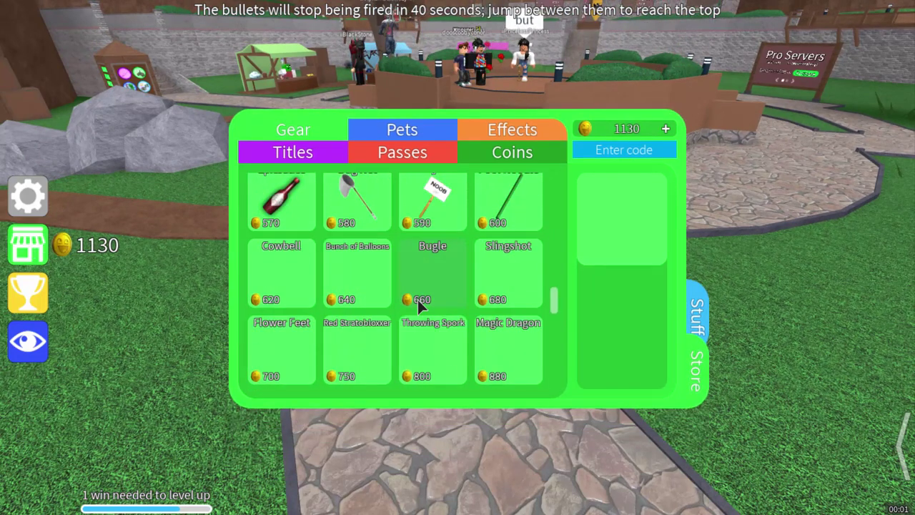
{"action": "left_click", "coordinate": [399, 131]}
{"action": "scroll", "coordinate": [392, 262], "scroll_direction": "down", "scroll_amount": 2}
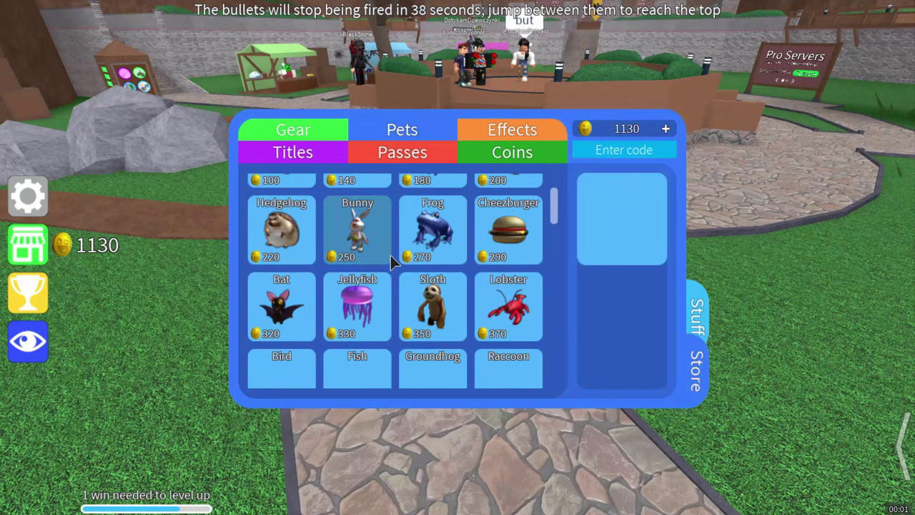
{"action": "left_click", "coordinate": [277, 306]}
{"action": "left_click", "coordinate": [621, 316]}
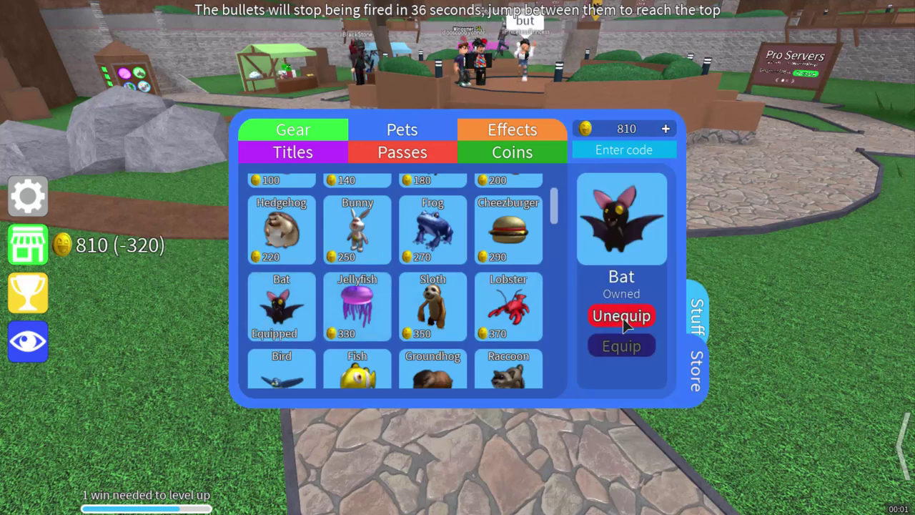
{"action": "scroll", "coordinate": [371, 242], "scroll_direction": "down", "scroll_amount": 3}
Step: Find Ghosts in the Titles list, buy it for 430 coins and equip it
{"action": "left_click", "coordinate": [466, 153]}
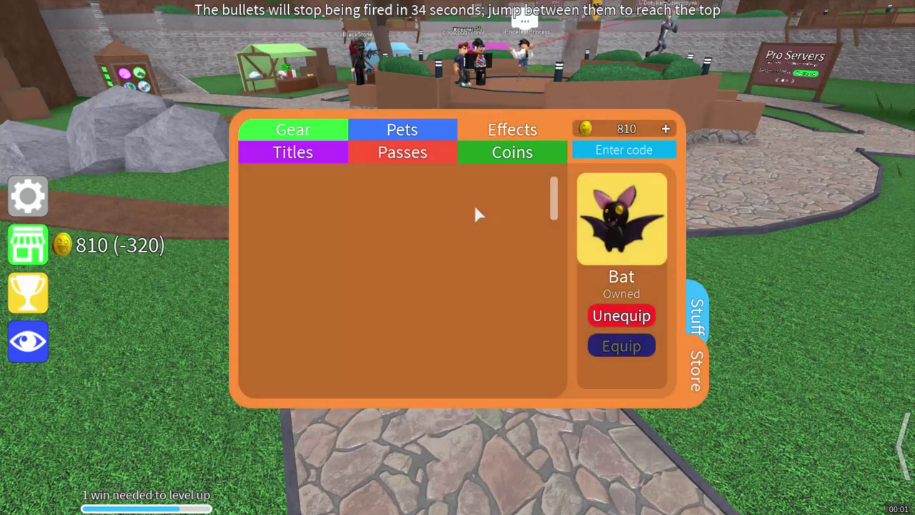
{"action": "left_click", "coordinate": [297, 157]}
{"action": "scroll", "coordinate": [379, 257], "scroll_direction": "down", "scroll_amount": 4}
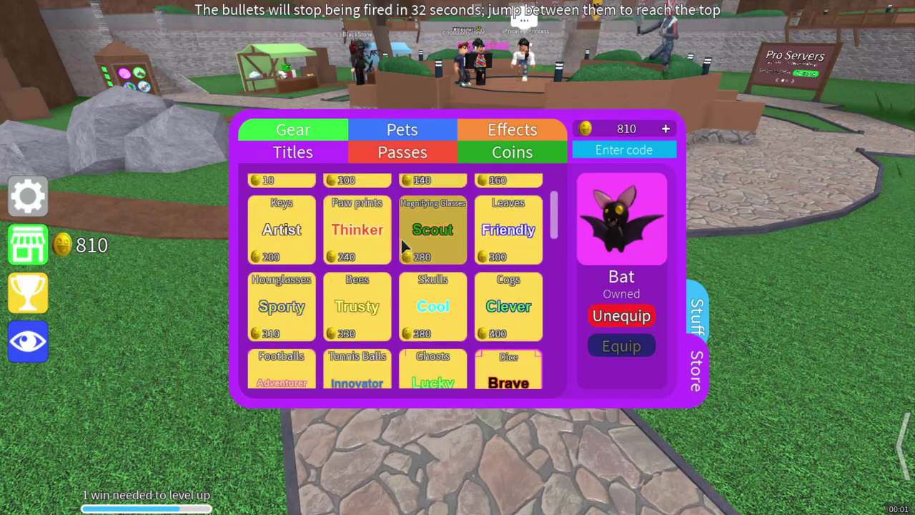
{"action": "scroll", "coordinate": [350, 290], "scroll_direction": "down", "scroll_amount": 2}
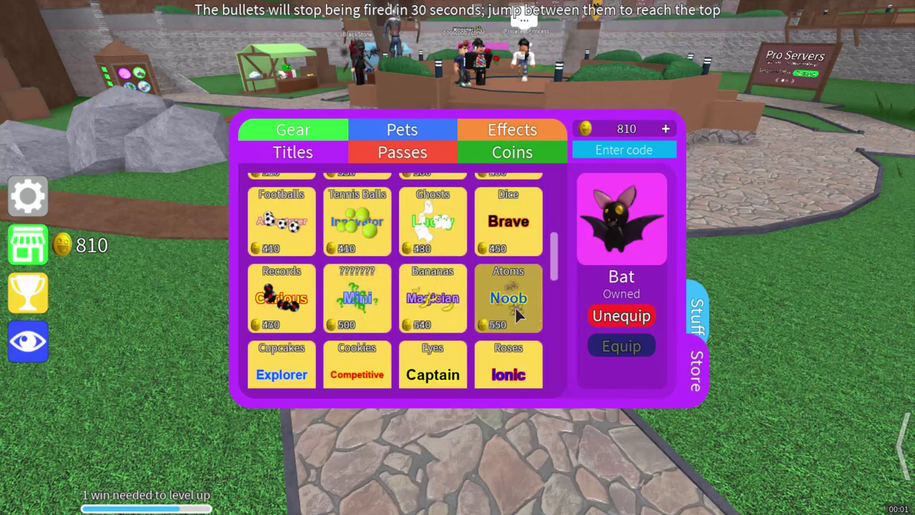
{"action": "scroll", "coordinate": [515, 309], "scroll_direction": "down", "scroll_amount": 2}
{"action": "scroll", "coordinate": [343, 300], "scroll_direction": "down", "scroll_amount": 2}
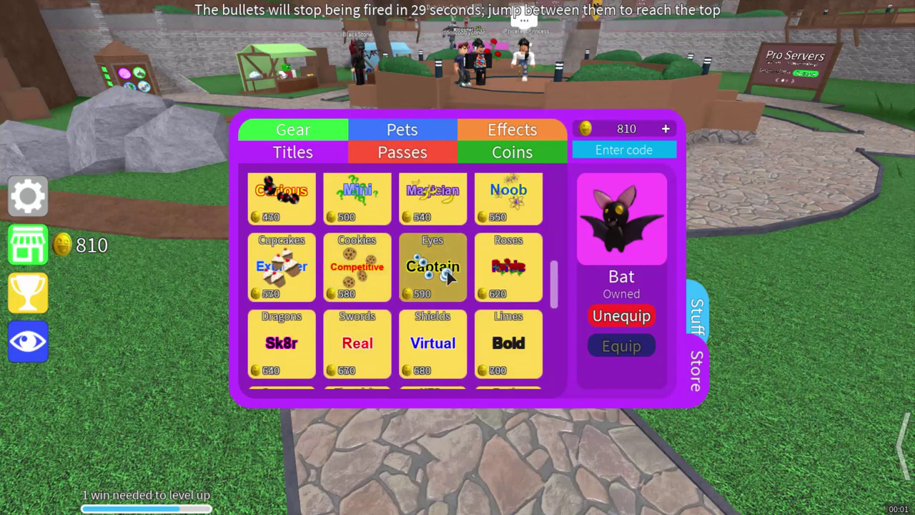
{"action": "scroll", "coordinate": [429, 300], "scroll_direction": "down", "scroll_amount": 2}
{"action": "scroll", "coordinate": [479, 333], "scroll_direction": "down", "scroll_amount": 3}
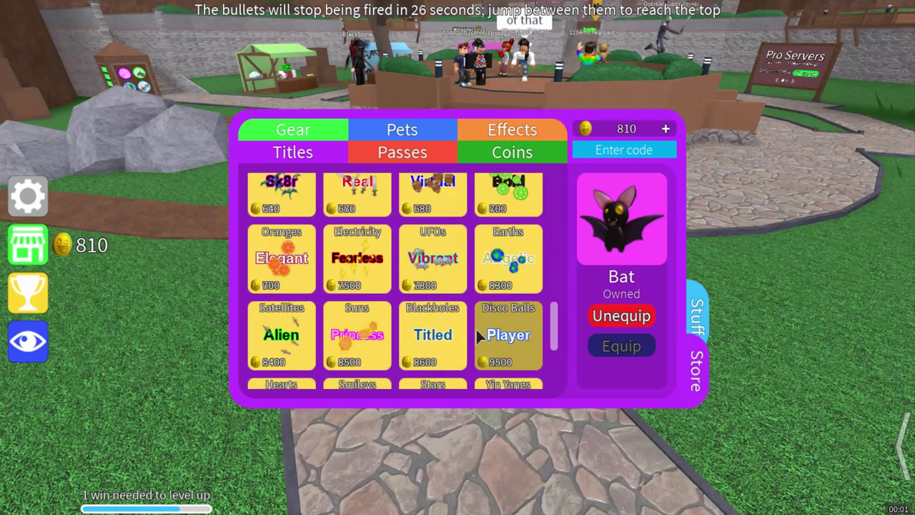
{"action": "scroll", "coordinate": [381, 313], "scroll_direction": "up", "scroll_amount": 3}
{"action": "scroll", "coordinate": [381, 313], "scroll_direction": "up", "scroll_amount": 5}
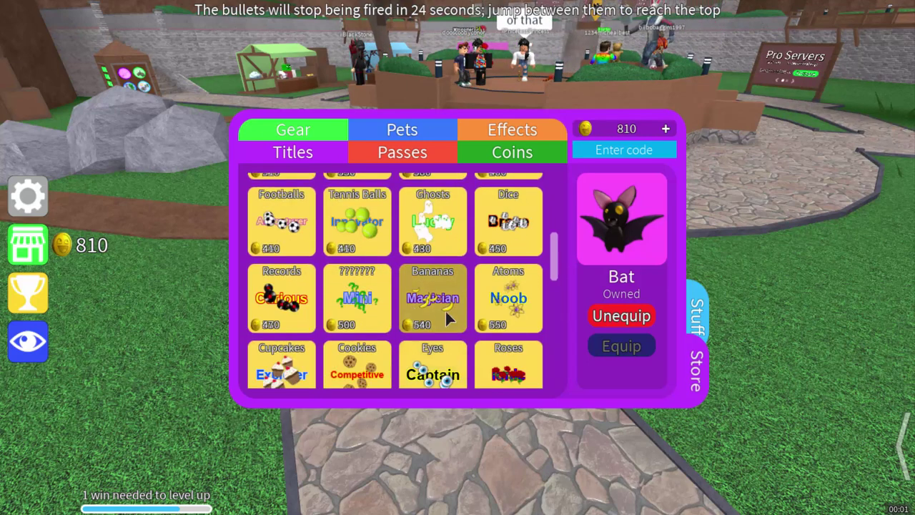
{"action": "left_click", "coordinate": [422, 272]}
{"action": "left_click", "coordinate": [619, 318]}
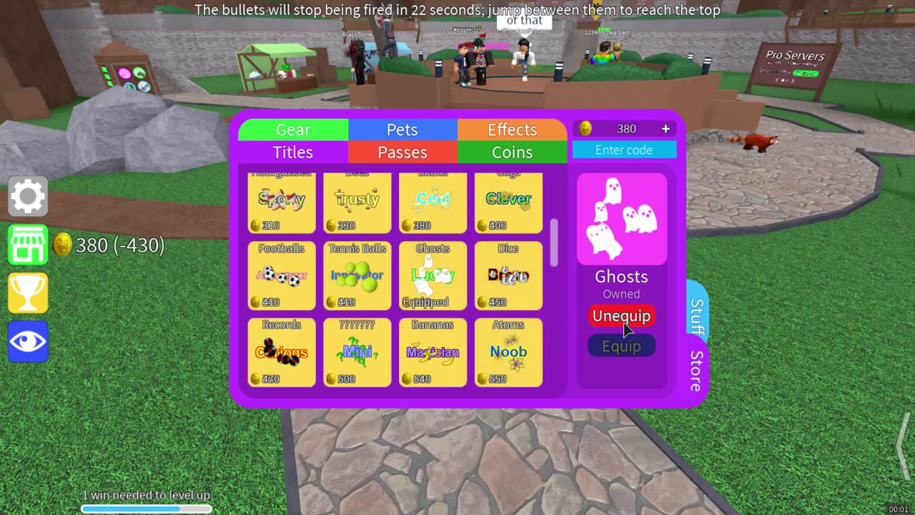
{"action": "left_click", "coordinate": [622, 318]}
Step: Step forward in the lobby, then reopen the store and browse its Coins, Effects and Pets sections
{"action": "key", "text": "w"}
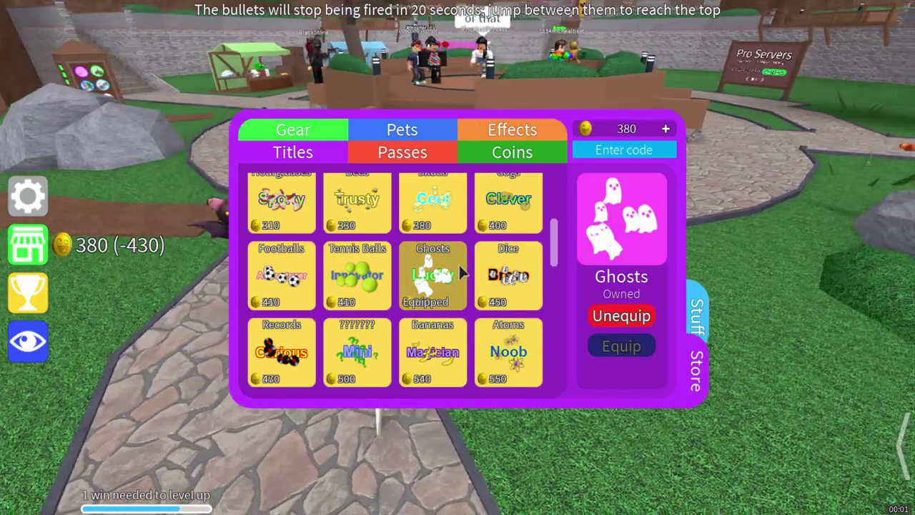
{"action": "left_click", "coordinate": [28, 236]}
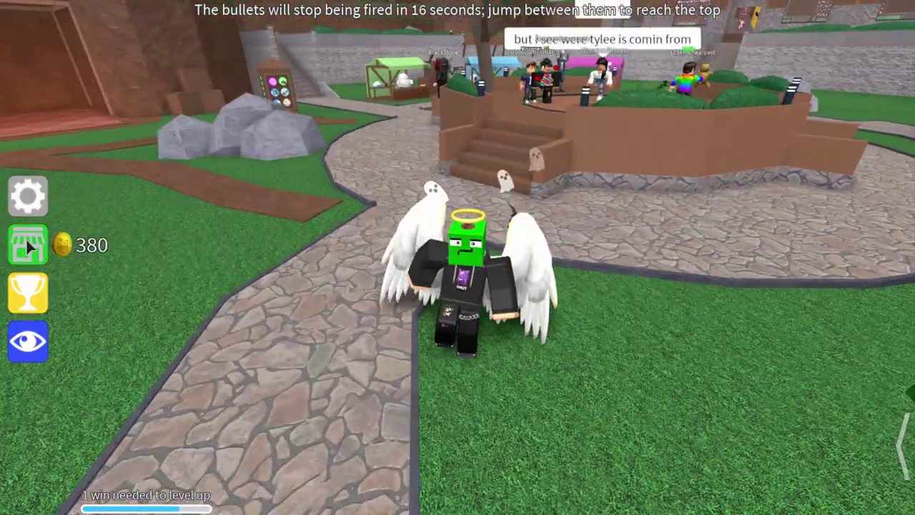
{"action": "left_click", "coordinate": [25, 237]}
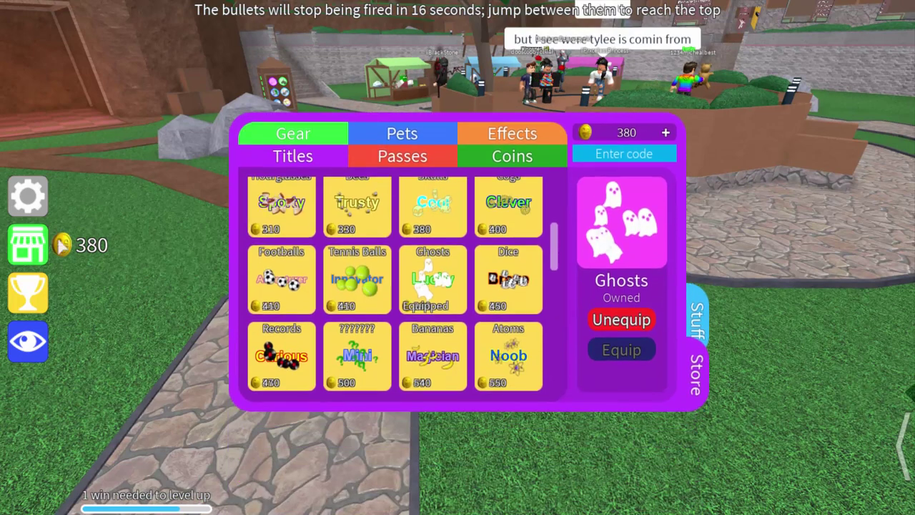
{"action": "left_click", "coordinate": [499, 159]}
{"action": "left_click", "coordinate": [496, 129]}
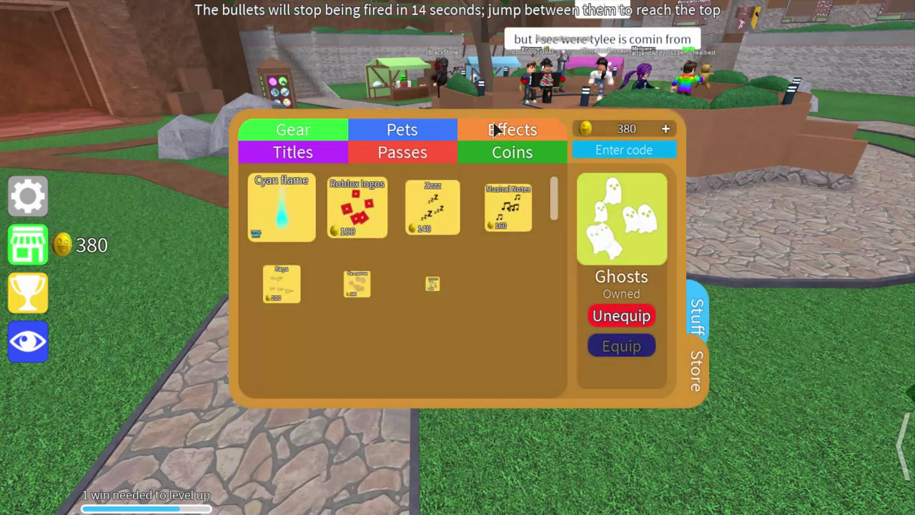
{"action": "left_click", "coordinate": [420, 129]}
Step: Buy and equip the Dull title for 30 coins from the top of the Titles list
{"action": "left_click", "coordinate": [336, 152]}
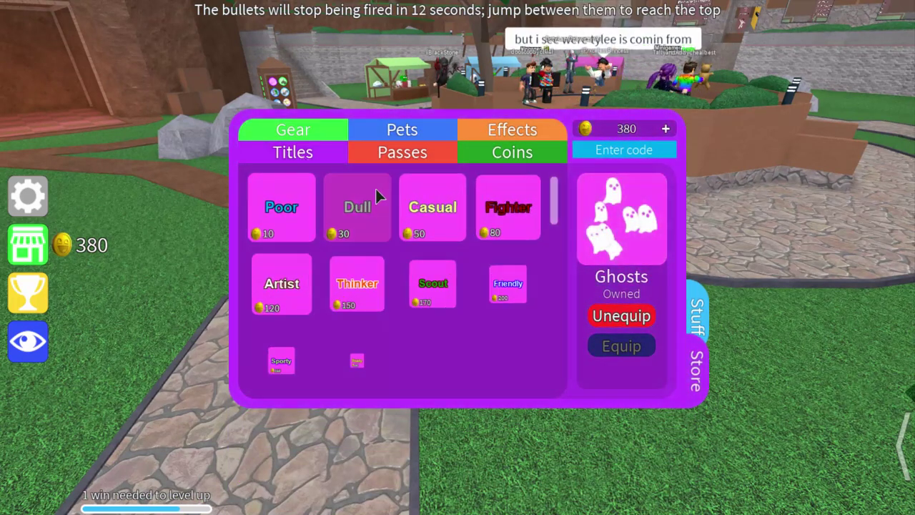
{"action": "scroll", "coordinate": [439, 262], "scroll_direction": "down", "scroll_amount": 3}
{"action": "scroll", "coordinate": [444, 272], "scroll_direction": "down", "scroll_amount": 1}
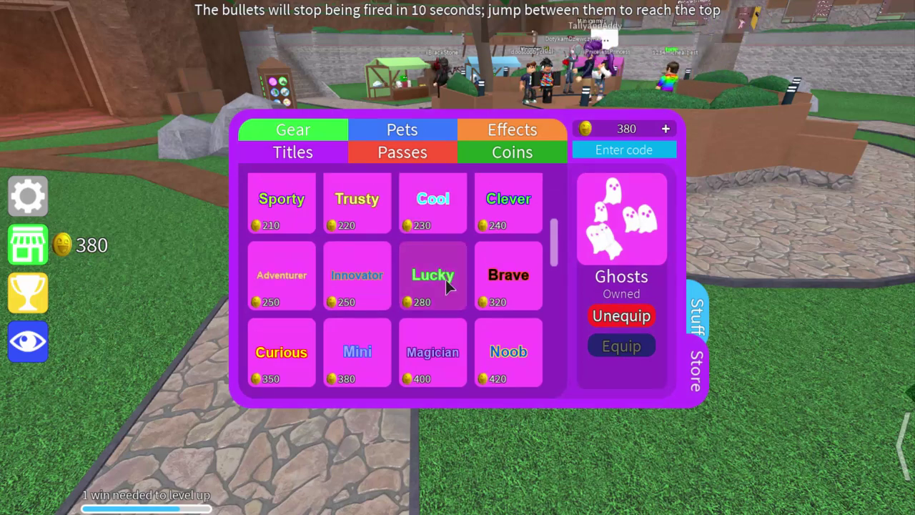
{"action": "scroll", "coordinate": [445, 279], "scroll_direction": "down", "scroll_amount": 3}
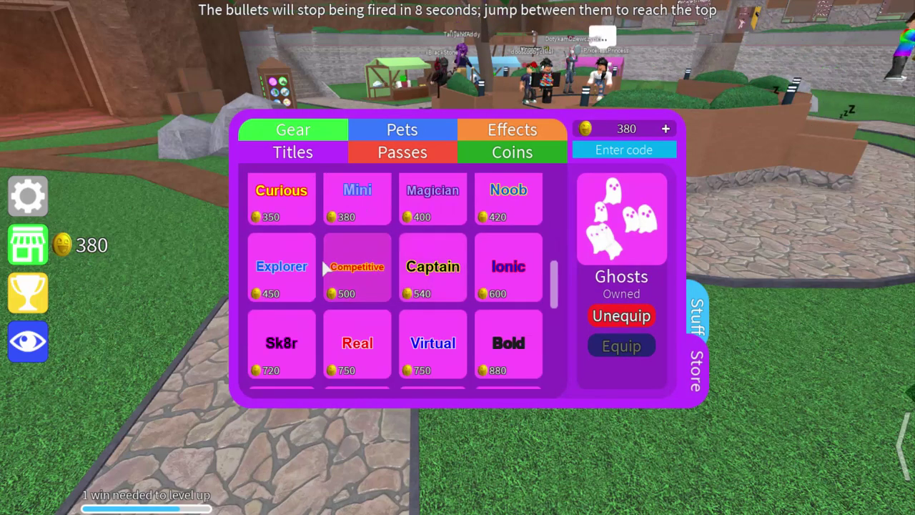
{"action": "scroll", "coordinate": [307, 262], "scroll_direction": "up", "scroll_amount": 3}
{"action": "scroll", "coordinate": [327, 270], "scroll_direction": "up", "scroll_amount": 1}
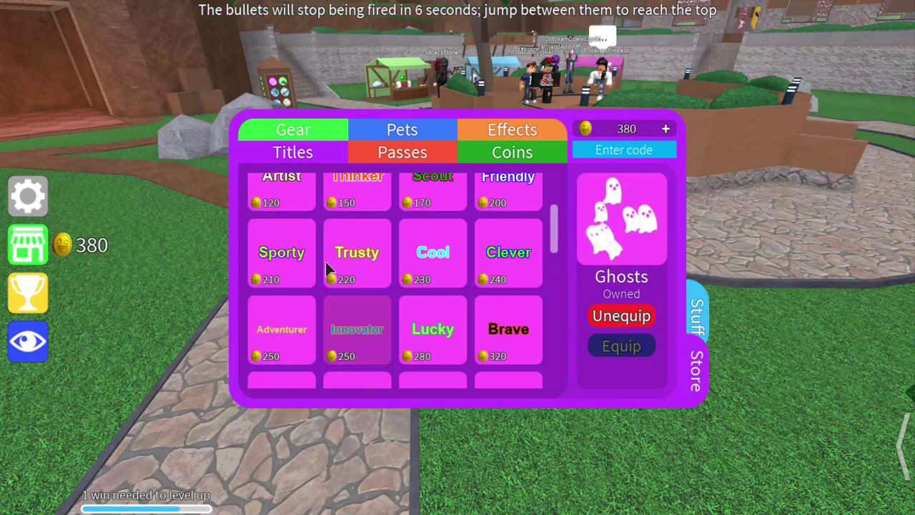
{"action": "scroll", "coordinate": [422, 274], "scroll_direction": "up", "scroll_amount": 1}
{"action": "scroll", "coordinate": [448, 276], "scroll_direction": "up", "scroll_amount": 1}
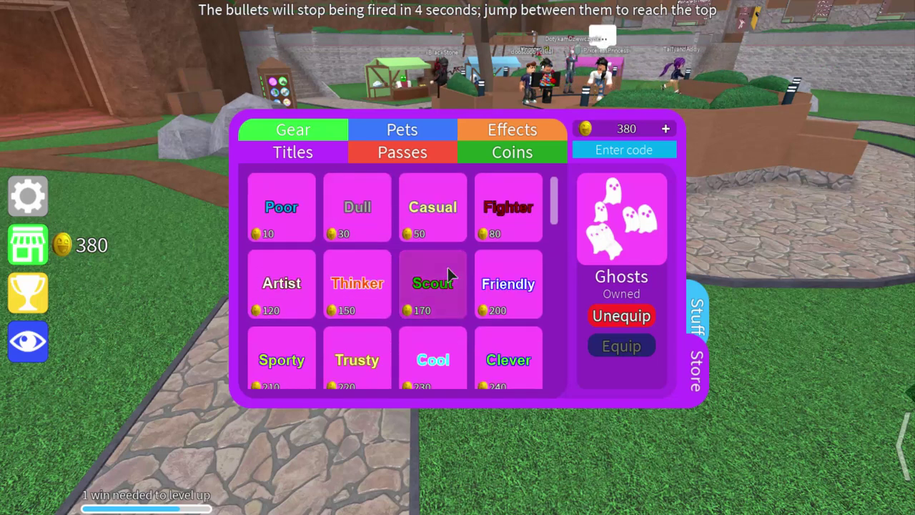
{"action": "left_click", "coordinate": [358, 211]}
{"action": "left_click", "coordinate": [640, 317]}
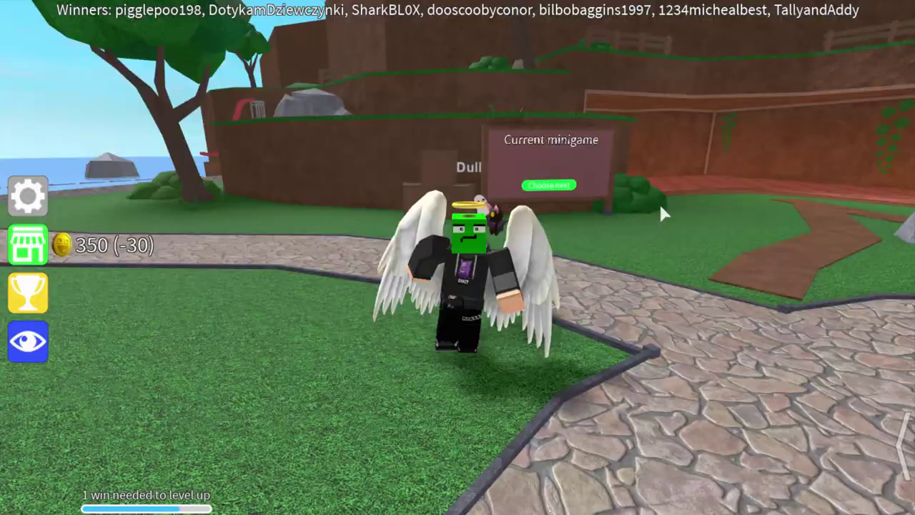
Step: Walk the avatar forward and left across the lobby grass, then turn it to face the camera
{"action": "key", "text": "w"}
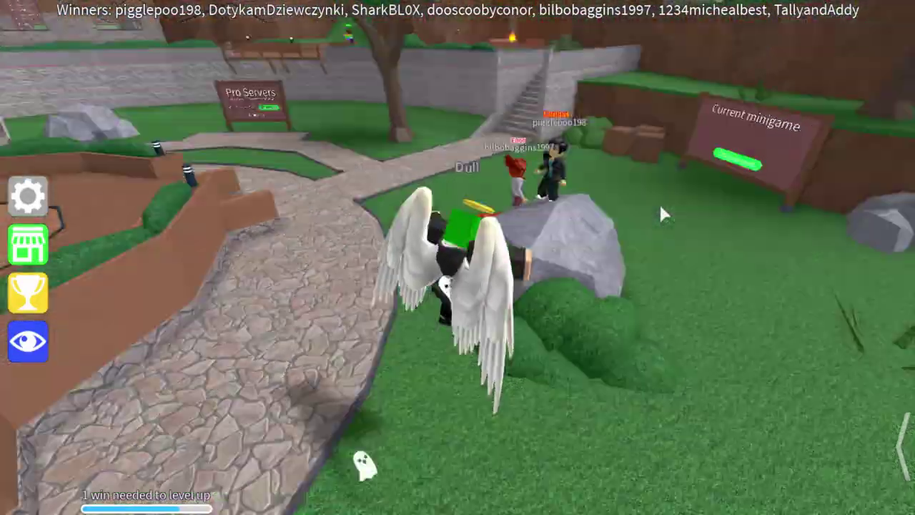
{"action": "key", "text": "w"}
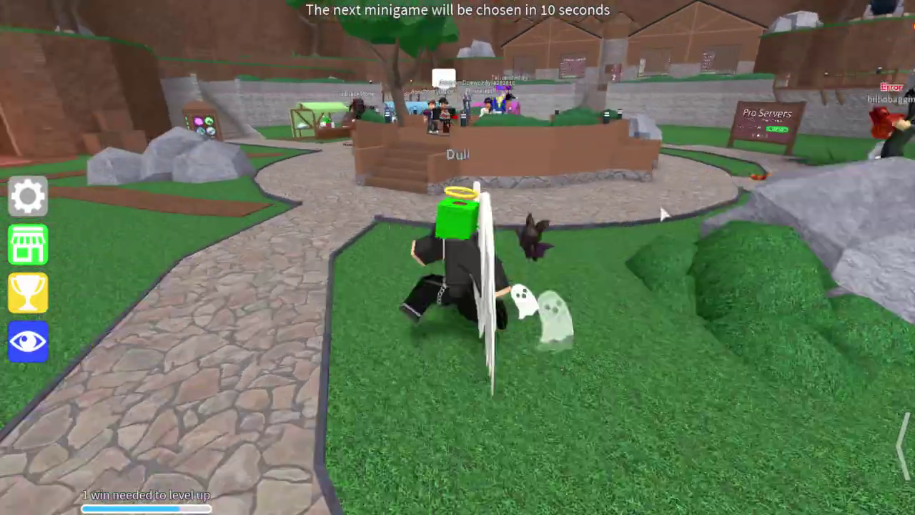
{"action": "key", "text": "a"}
{"action": "key", "text": "s"}
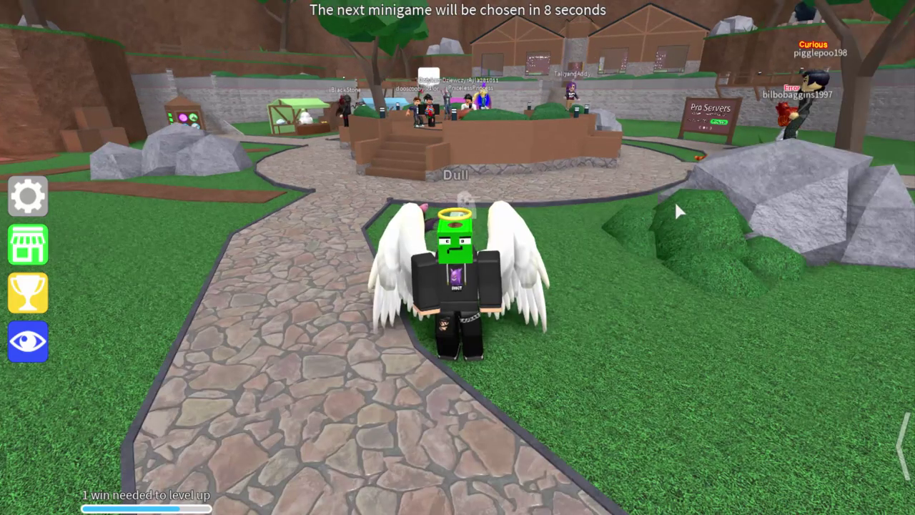